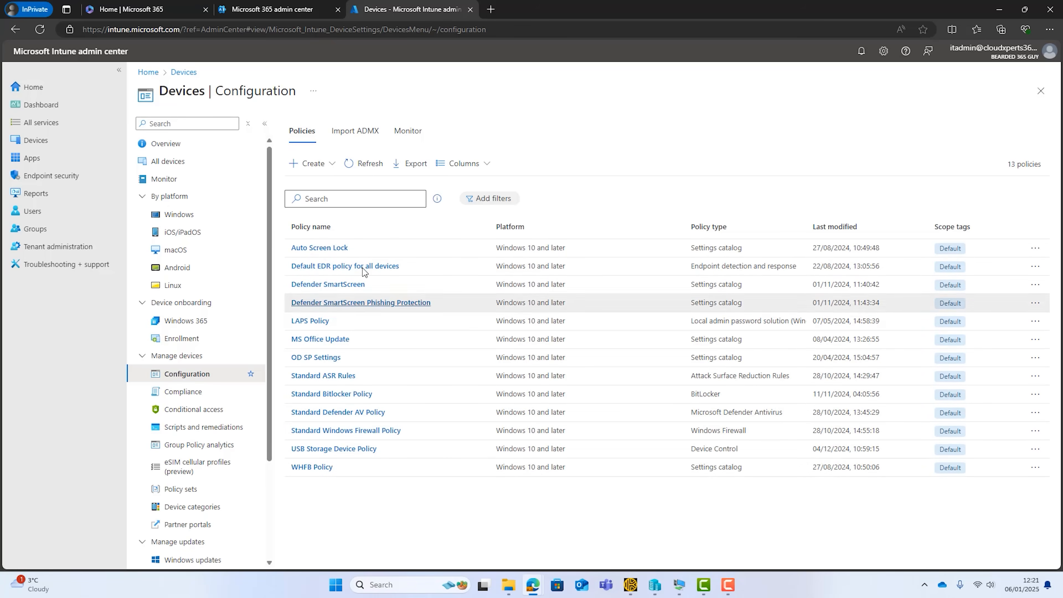
Create a new configuration policy for the Windows 10 and later platform with the Settings catalog profile type.
{"action": "left_click", "coordinate": [327, 168]}
{"action": "left_click", "coordinate": [315, 183]}
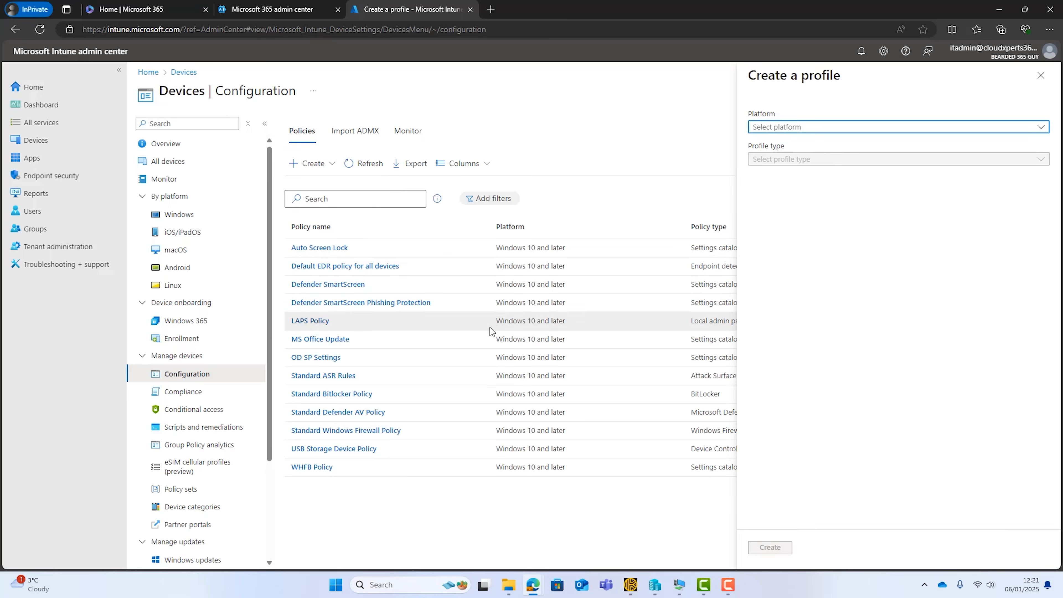
{"action": "left_click", "coordinate": [931, 128]}
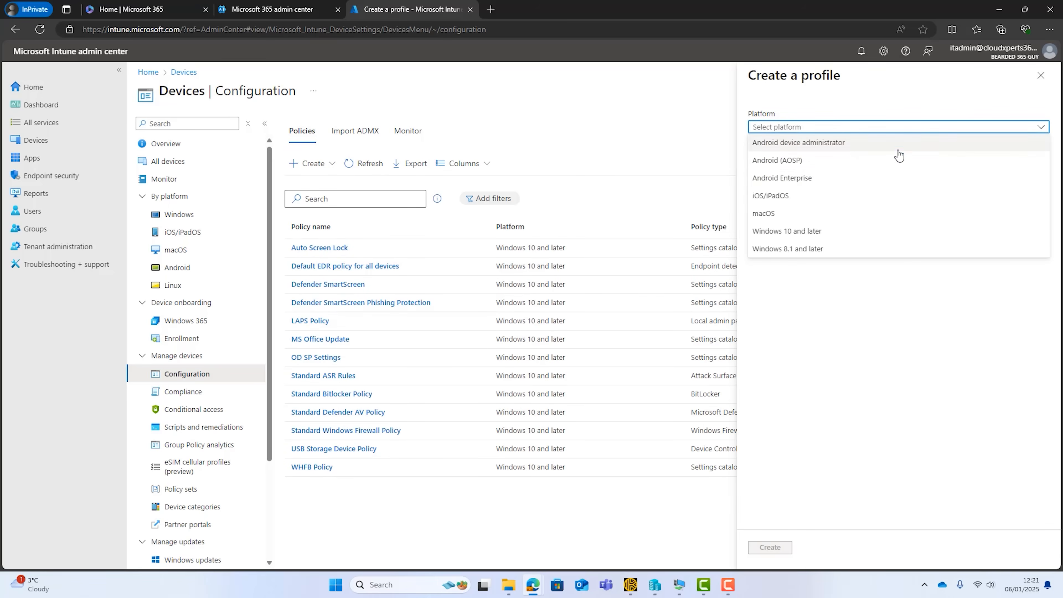
{"action": "left_click", "coordinate": [825, 232]}
{"action": "left_click", "coordinate": [791, 159]}
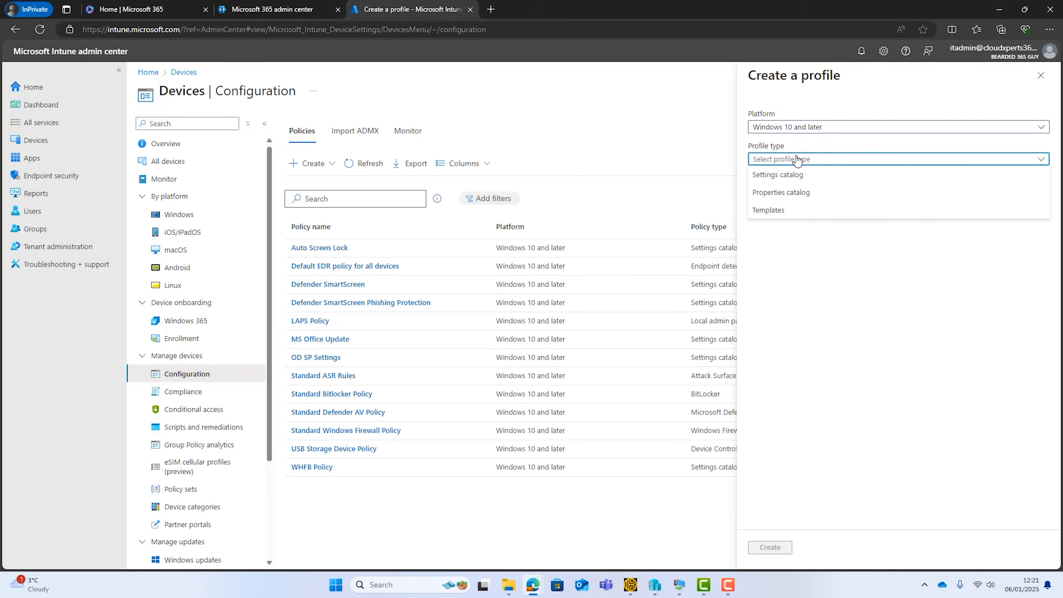
{"action": "left_click", "coordinate": [786, 176]}
{"action": "left_click", "coordinate": [770, 547]}
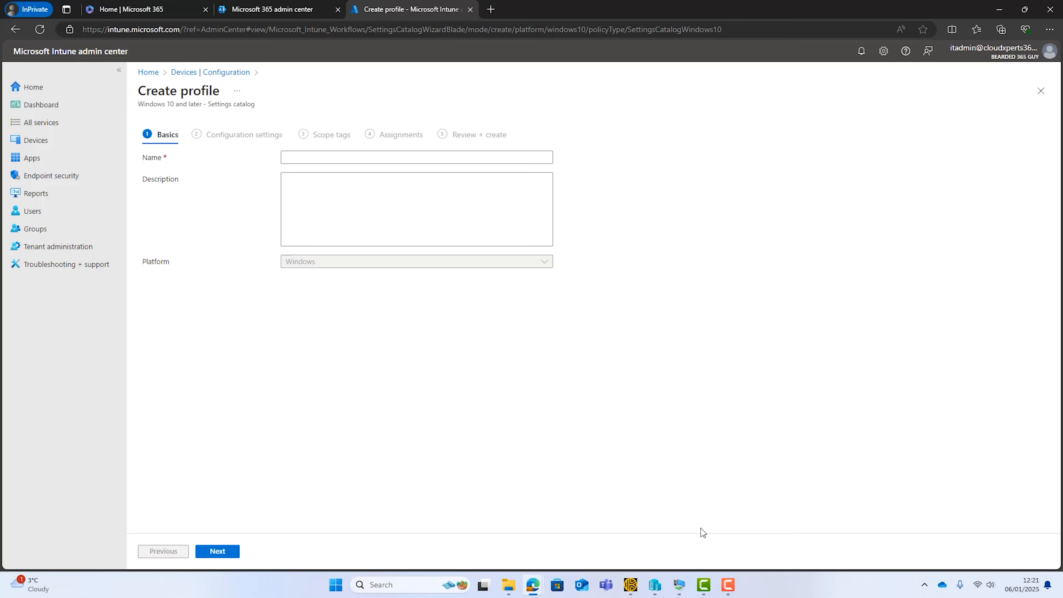
Name the profile "Block New Outlook" and describe it as "These policies will work together to prevent the installation of the new Outlook app.".
{"action": "left_click", "coordinate": [297, 162]}
{"action": "type", "text": "Block New Outlook"}
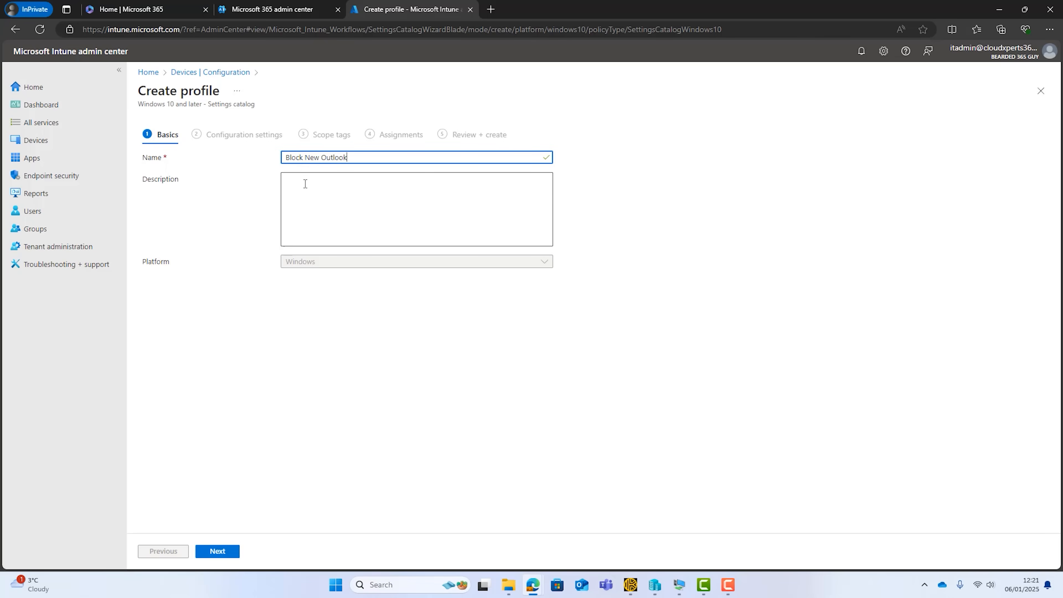
{"action": "left_click", "coordinate": [305, 184]}
{"action": "type", "text": "These policies will work together to prevent the installation of the new Outlook app."}
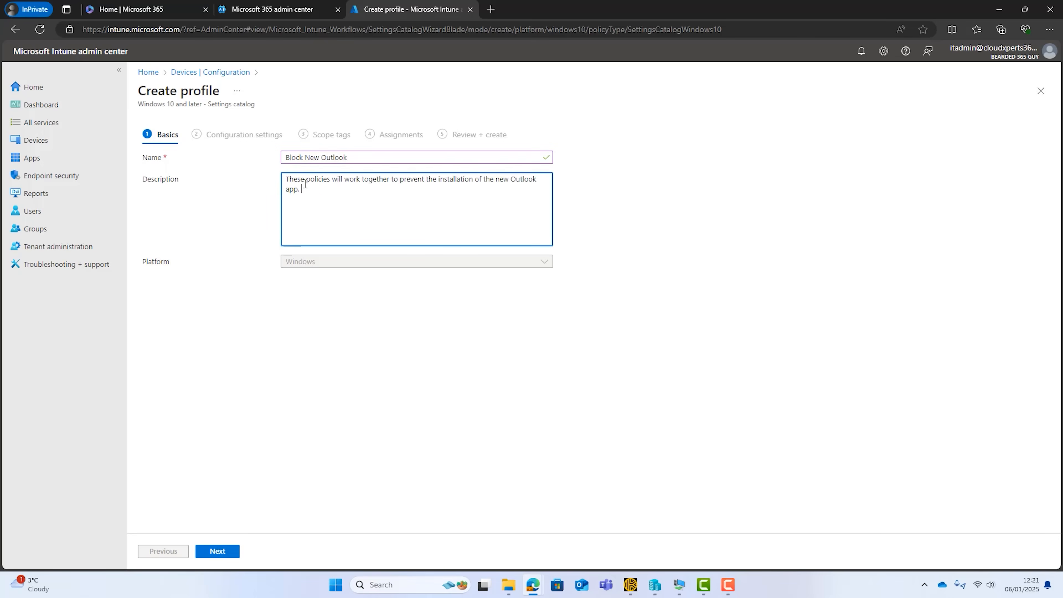
{"action": "left_click", "coordinate": [218, 549]}
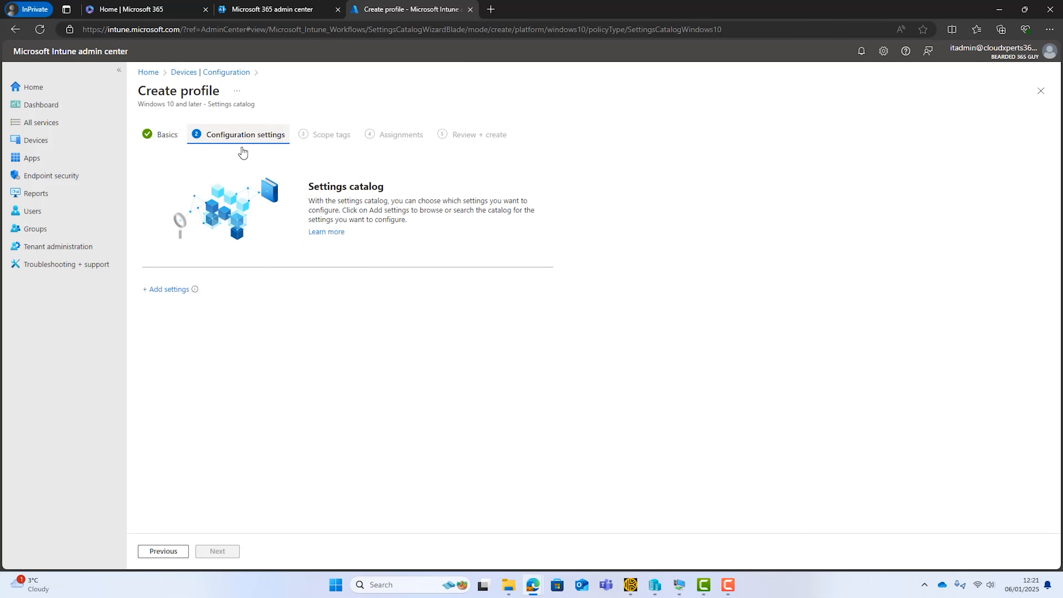
Add the "Admin-Controlled Migration to New Outlook (User)" setting from Microsoft Outlook 2016 > Outlook Options > Other.
{"action": "left_click", "coordinate": [168, 290]}
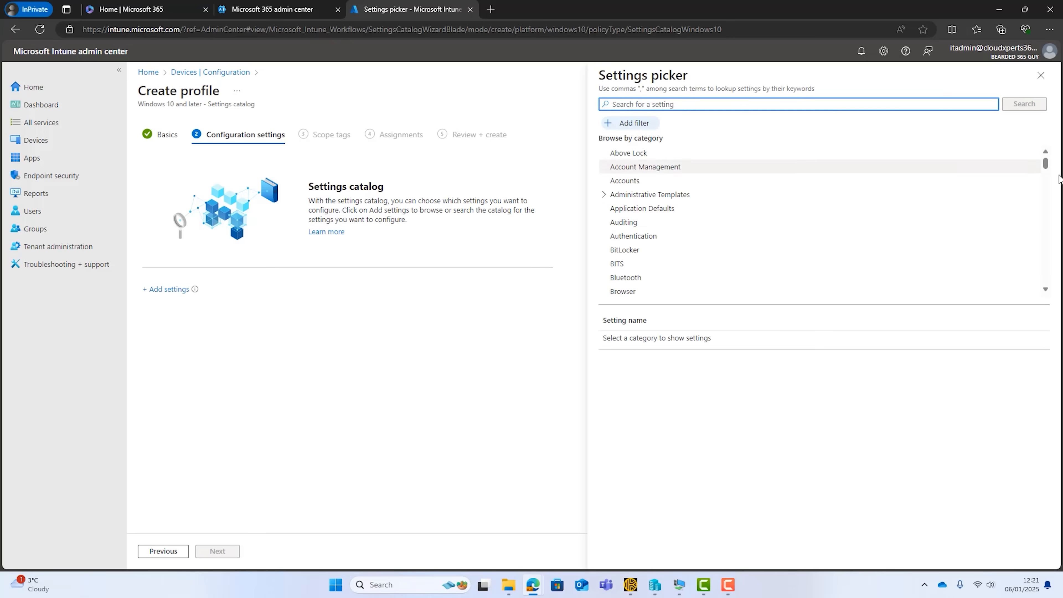
{"action": "left_click_drag", "start_coordinate": [1047, 167], "coordinate": [1035, 228]}
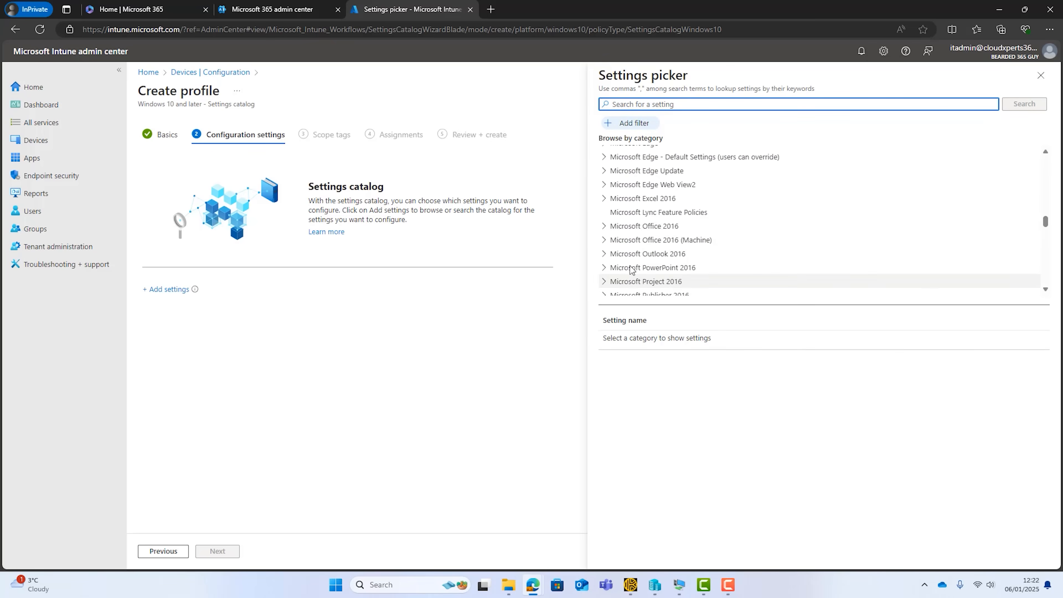
{"action": "left_click", "coordinate": [605, 255]}
{"action": "left_click", "coordinate": [604, 255]}
{"action": "scroll", "coordinate": [726, 251], "scroll_direction": "down", "scroll_amount": 3}
{"action": "scroll", "coordinate": [730, 254], "scroll_direction": "down", "scroll_amount": 3}
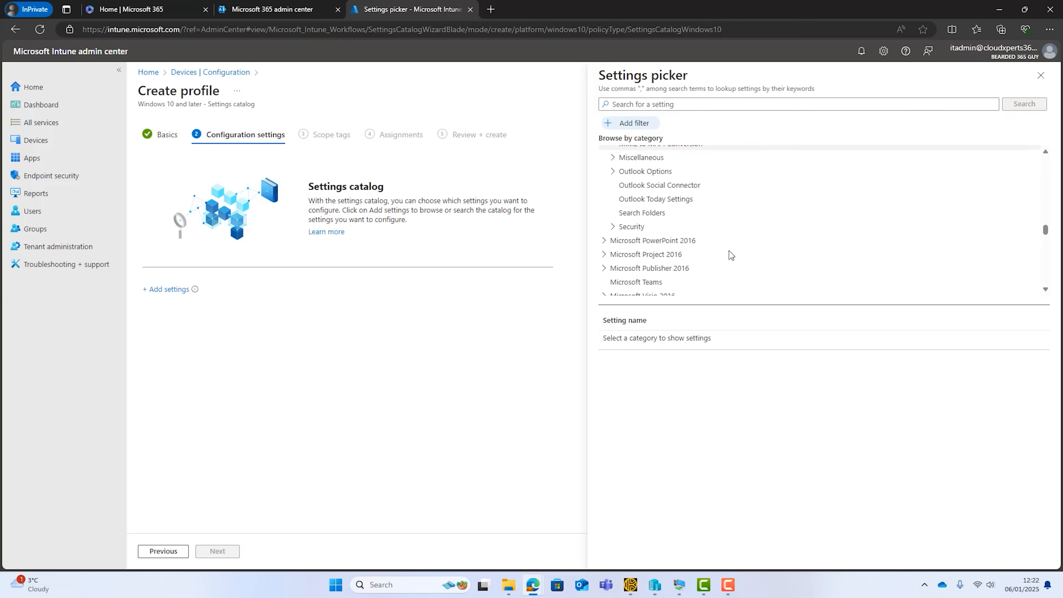
{"action": "left_click", "coordinate": [611, 171]}
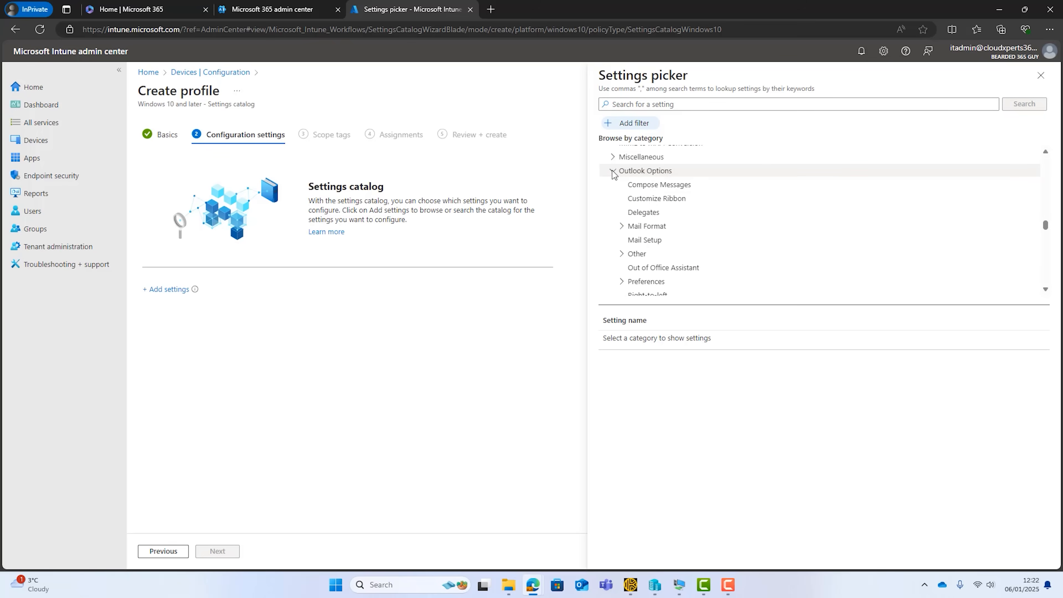
{"action": "left_click", "coordinate": [630, 254]}
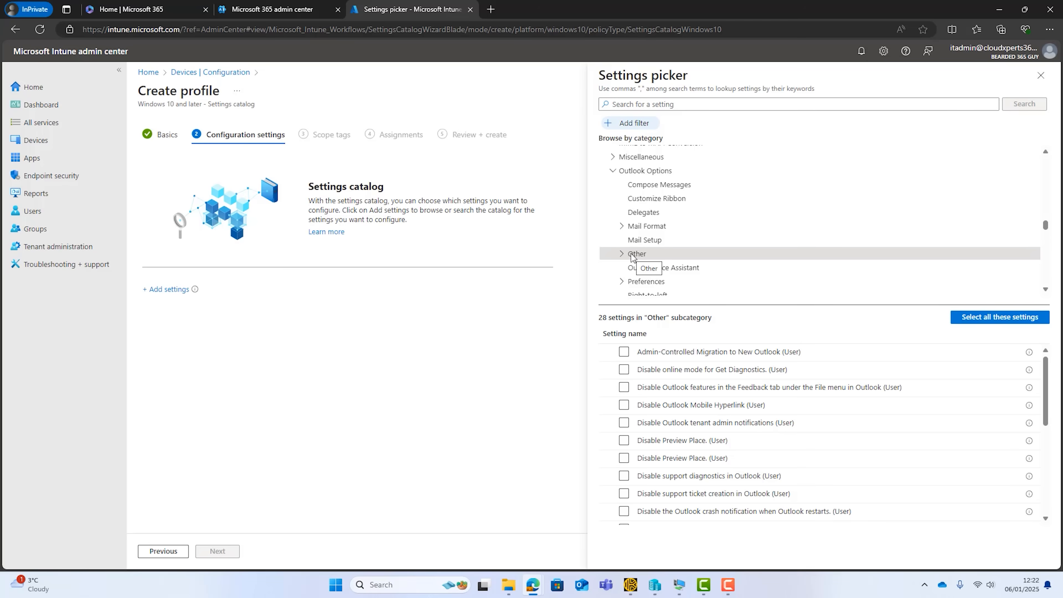
{"action": "left_click", "coordinate": [623, 352]}
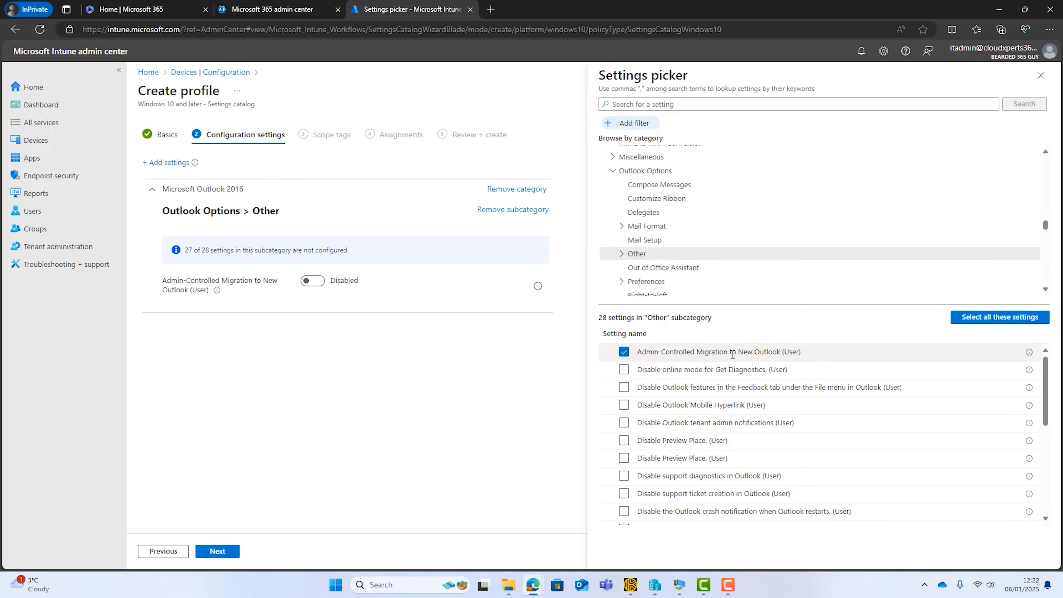
Add the settings for hiding the "Try the new Outlook" toggle and for the number of days "New Outlook auto migration" is paused.
{"action": "scroll", "coordinate": [722, 412], "scroll_direction": "down", "scroll_amount": 4}
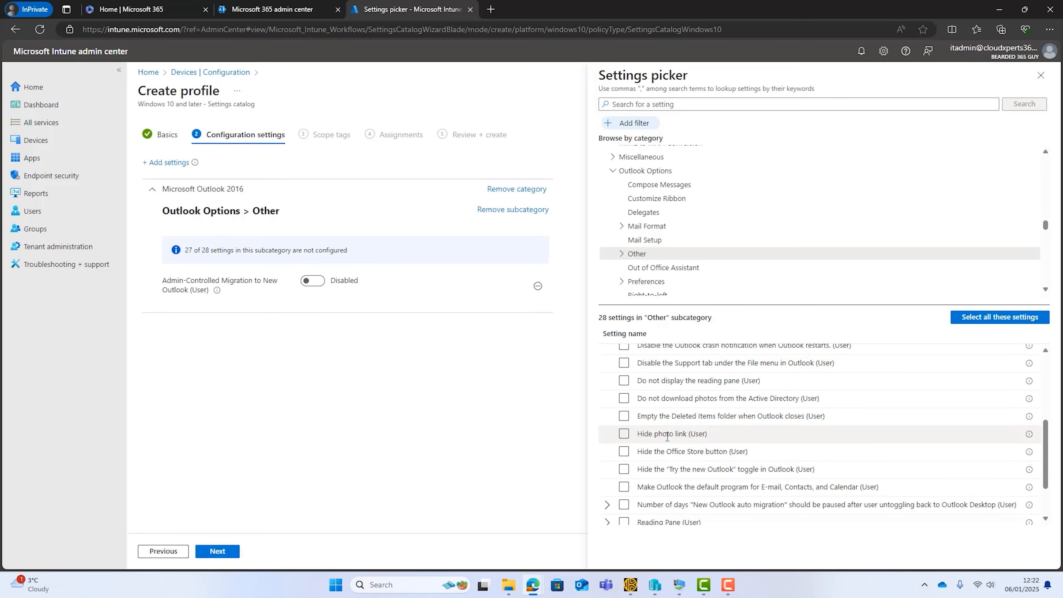
{"action": "scroll", "coordinate": [690, 434], "scroll_direction": "down", "scroll_amount": 1}
{"action": "left_click", "coordinate": [626, 415]}
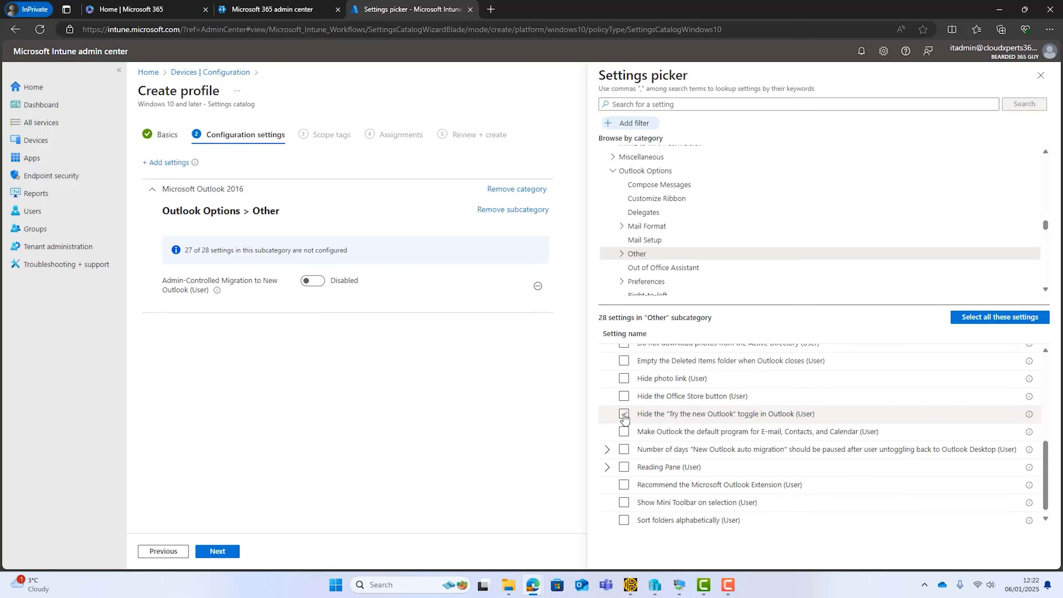
{"action": "left_click", "coordinate": [625, 414]}
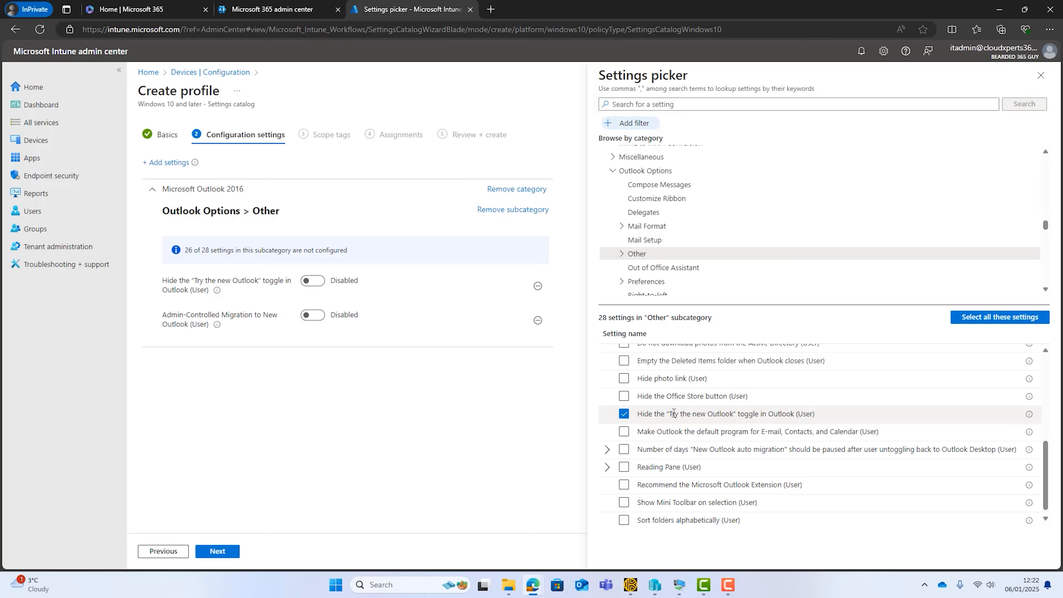
{"action": "scroll", "coordinate": [688, 418], "scroll_direction": "down", "scroll_amount": 1}
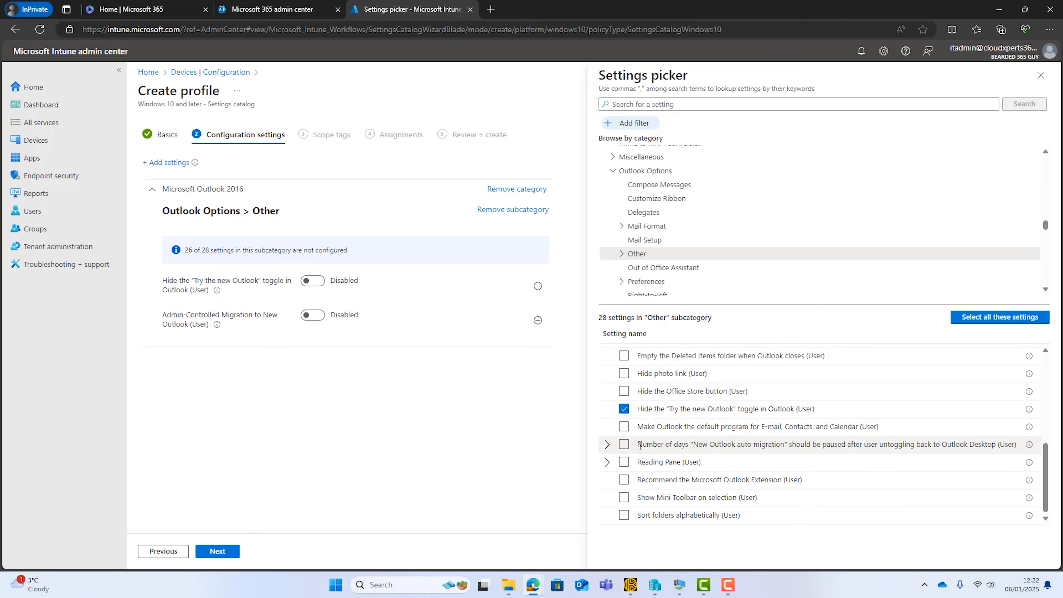
{"action": "left_click", "coordinate": [625, 444]}
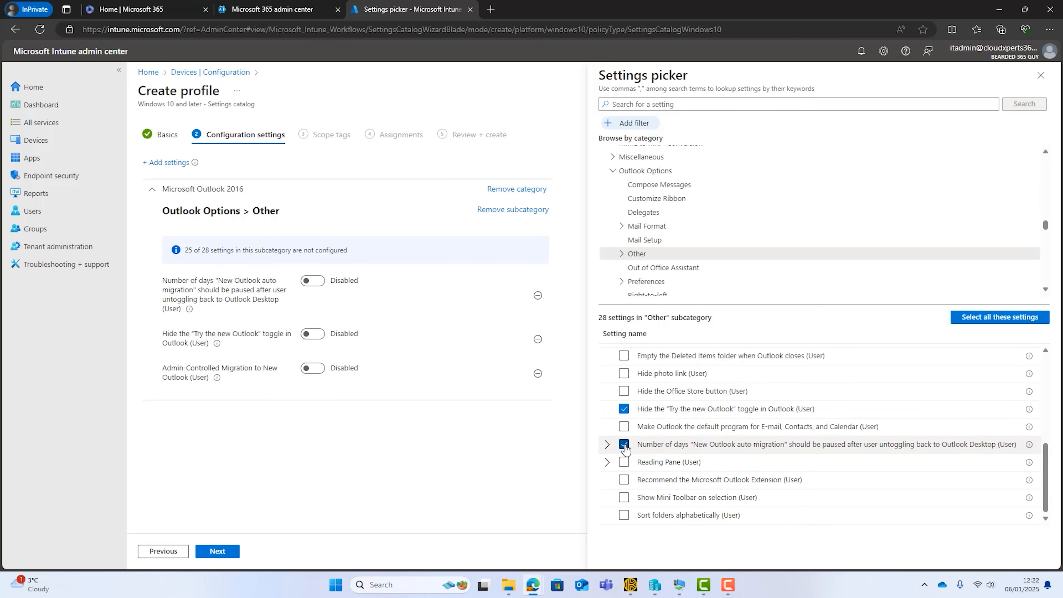
{"action": "left_click", "coordinate": [1041, 76]}
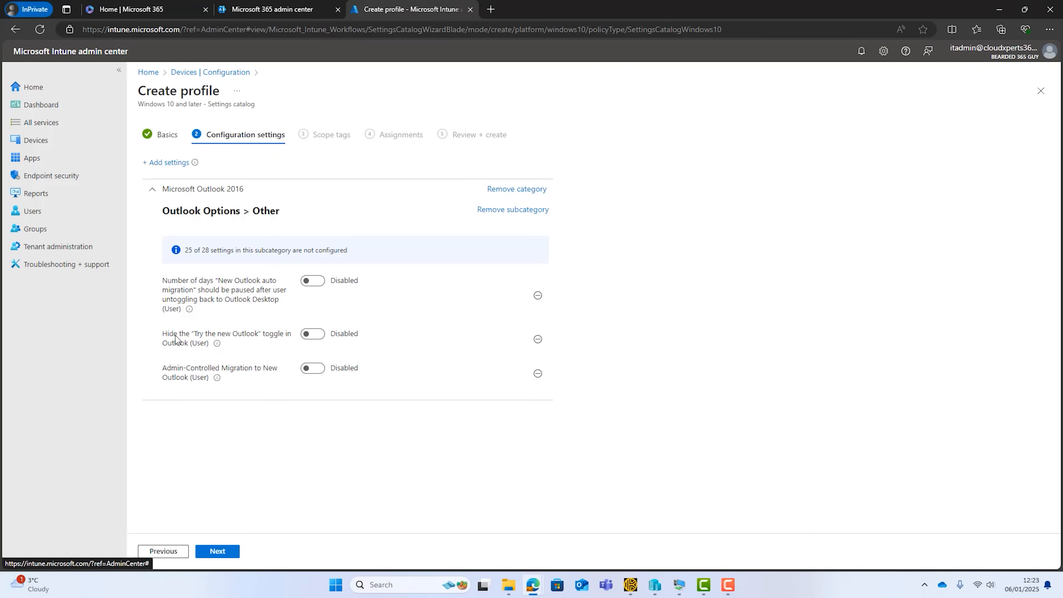
Consult the "Switch to new Outlook for Windows" support page and enable the "Hide the 'Try the new Outlook' toggle in Outlook" setting in the profile.
{"action": "mouse_move", "coordinate": [225, 343]}
{"action": "mouse_move", "coordinate": [538, 586]}
{"action": "left_click", "coordinate": [464, 506]}
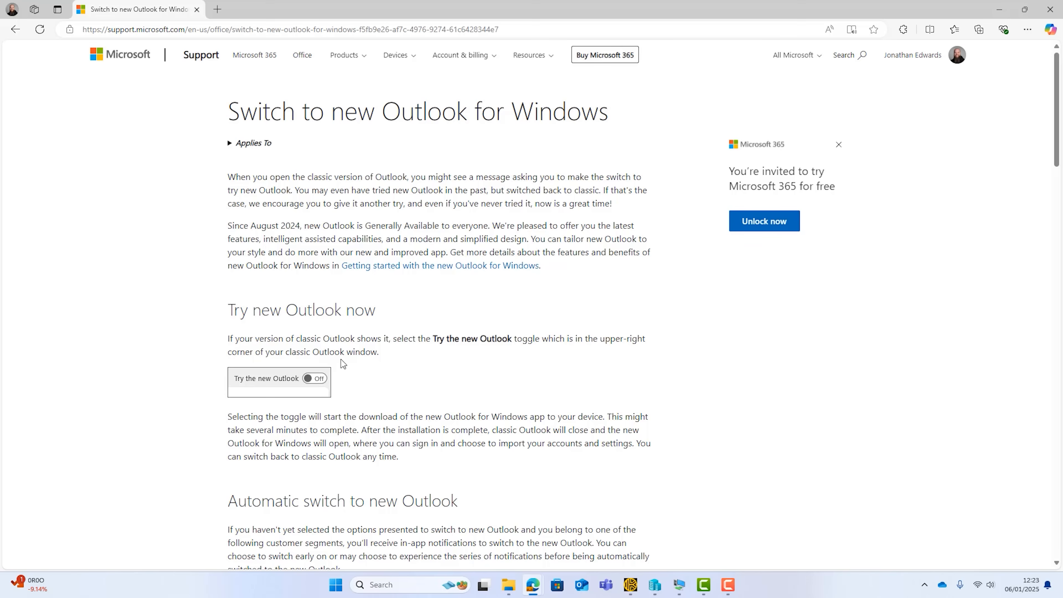
{"action": "mouse_move", "coordinate": [538, 591]}
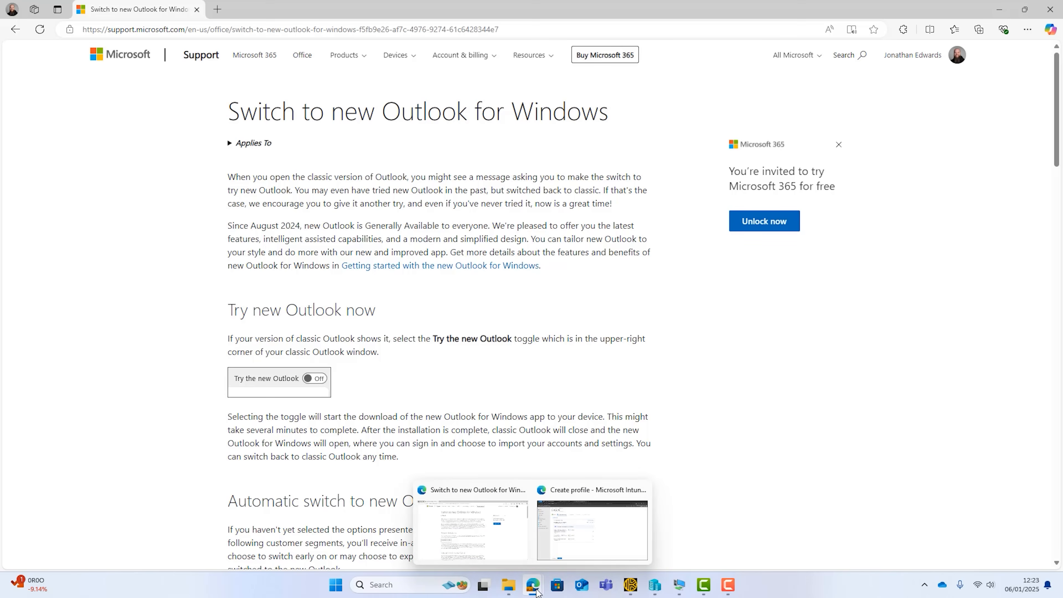
{"action": "left_click", "coordinate": [579, 552]}
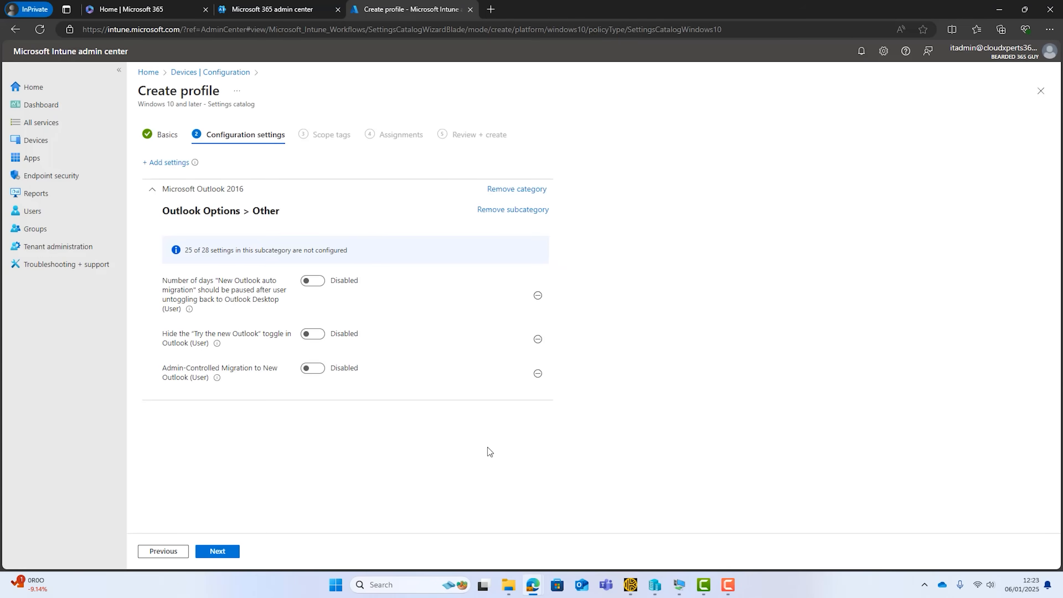
{"action": "left_click", "coordinate": [310, 335]}
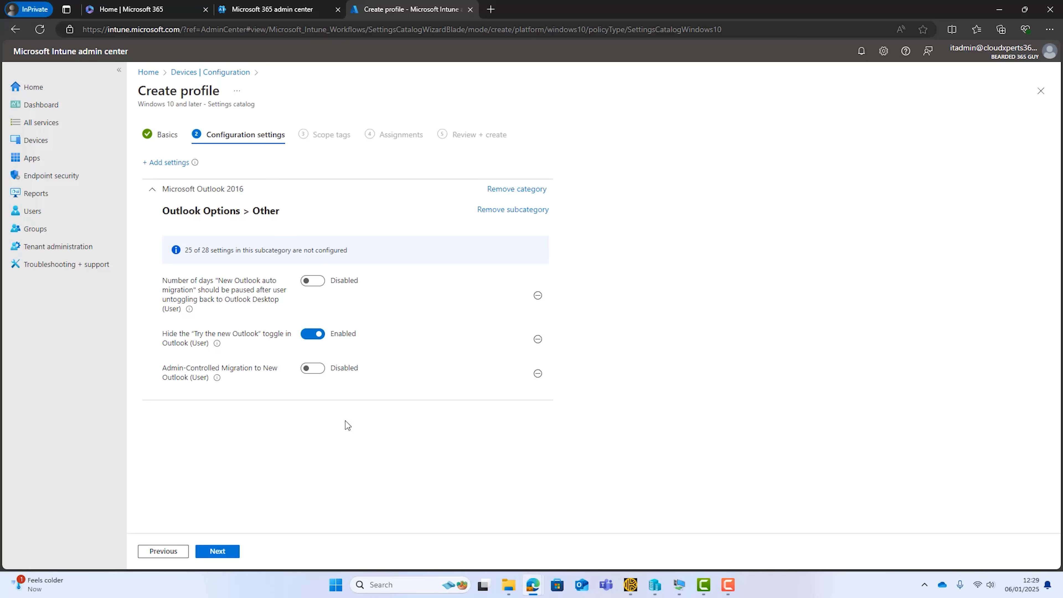
Read the descriptions of the Admin-Controlled Migration setting and the setting for days to pause "New Outlook auto migration".
{"action": "mouse_move", "coordinate": [217, 378]}
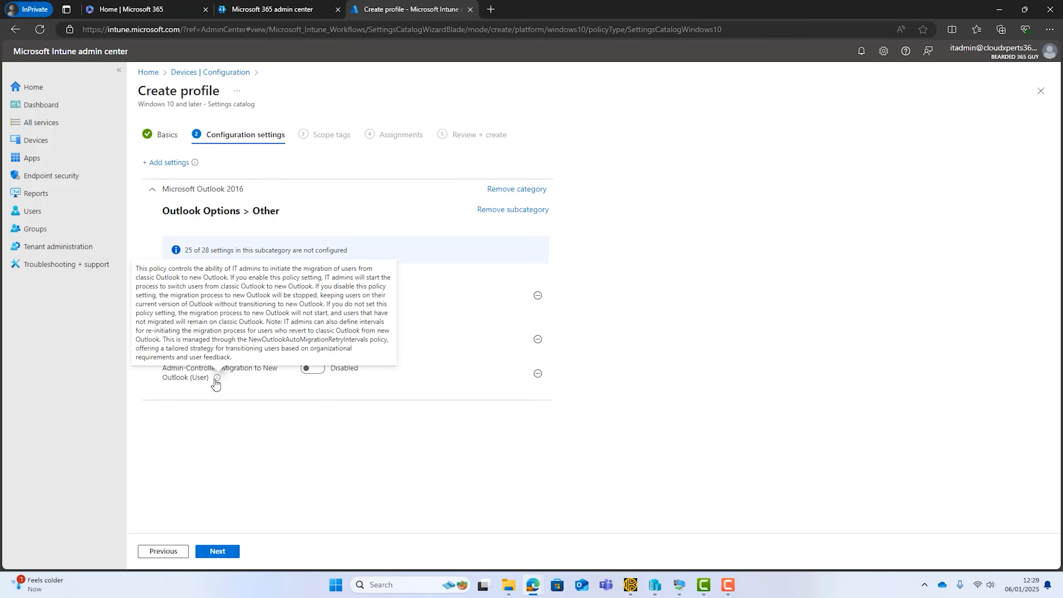
{"action": "mouse_move", "coordinate": [317, 288]}
{"action": "left_mouse_down"}
{"action": "mouse_move", "coordinate": [383, 287]}
{"action": "mouse_move", "coordinate": [321, 305]}
{"action": "left_mouse_up"}
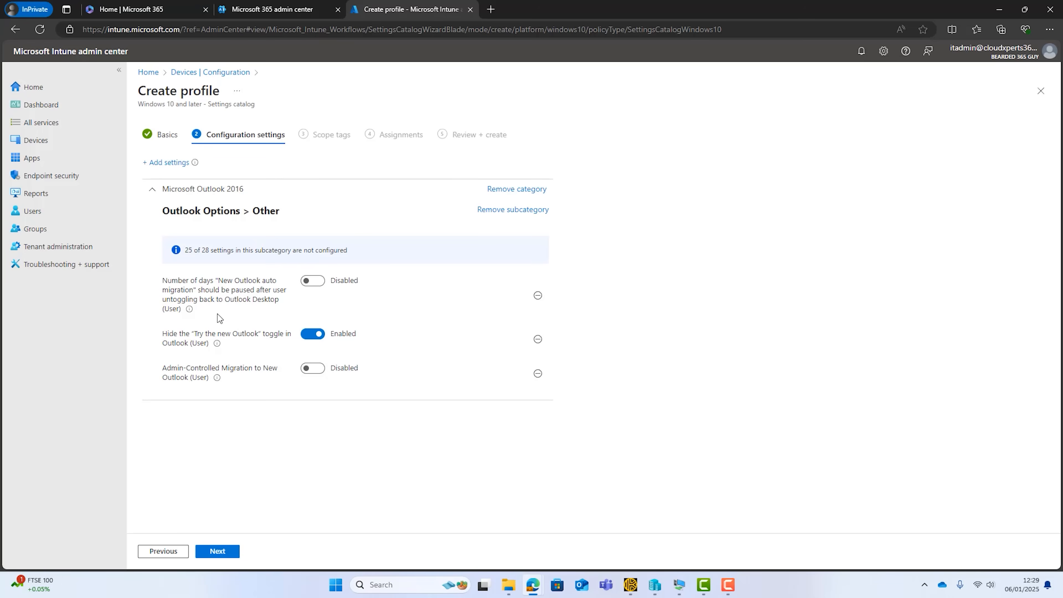
{"action": "mouse_move", "coordinate": [190, 310]}
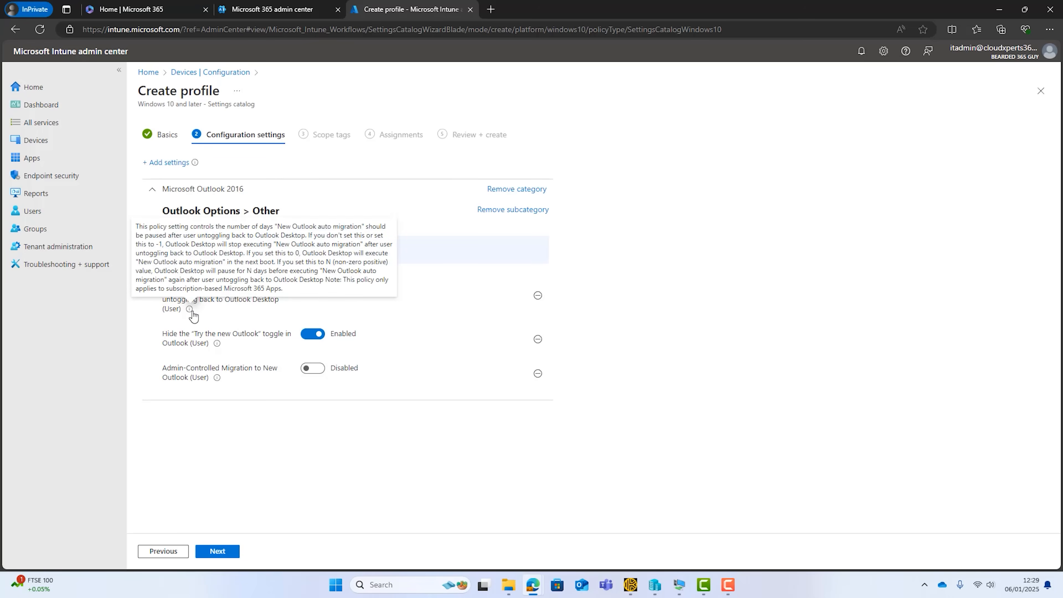
{"action": "left_click_drag", "start_coordinate": [313, 235], "coordinate": [362, 244]}
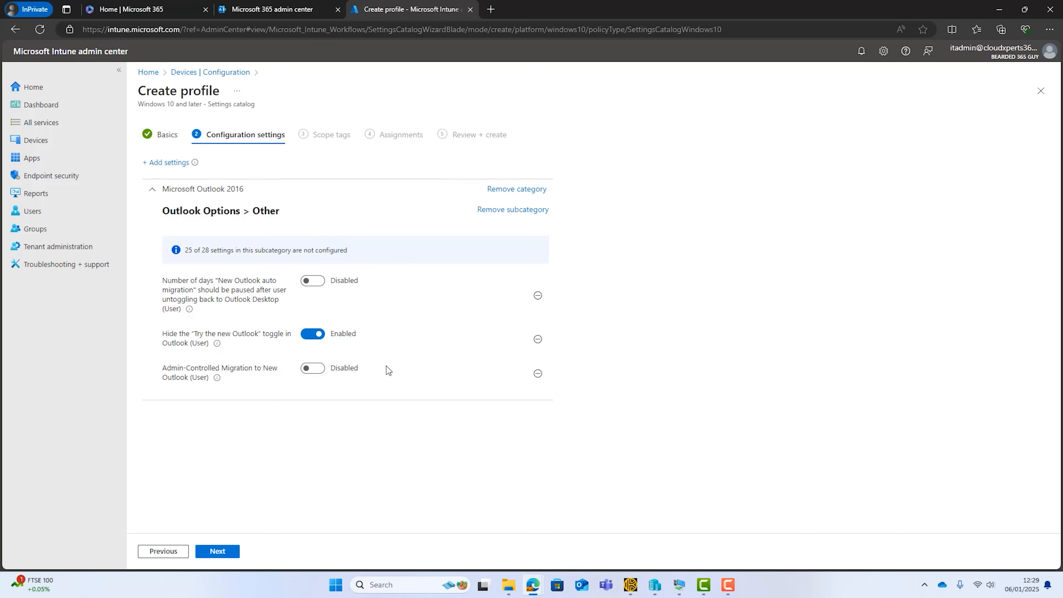
Keep the Default scope tag, assign the profile to all devices and create the policy.
{"action": "left_click", "coordinate": [223, 556]}
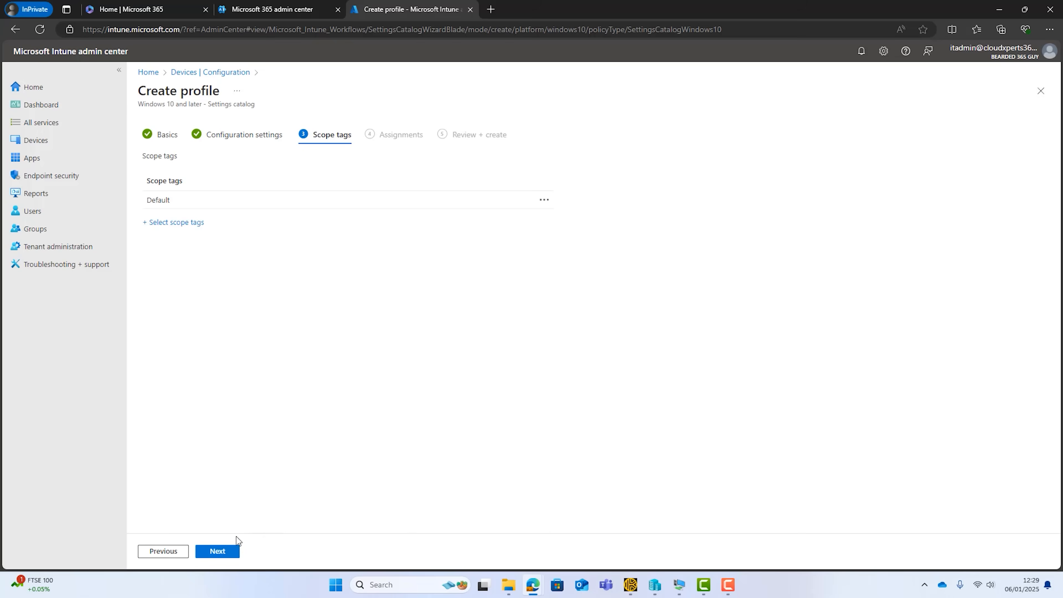
{"action": "left_click", "coordinate": [226, 557]}
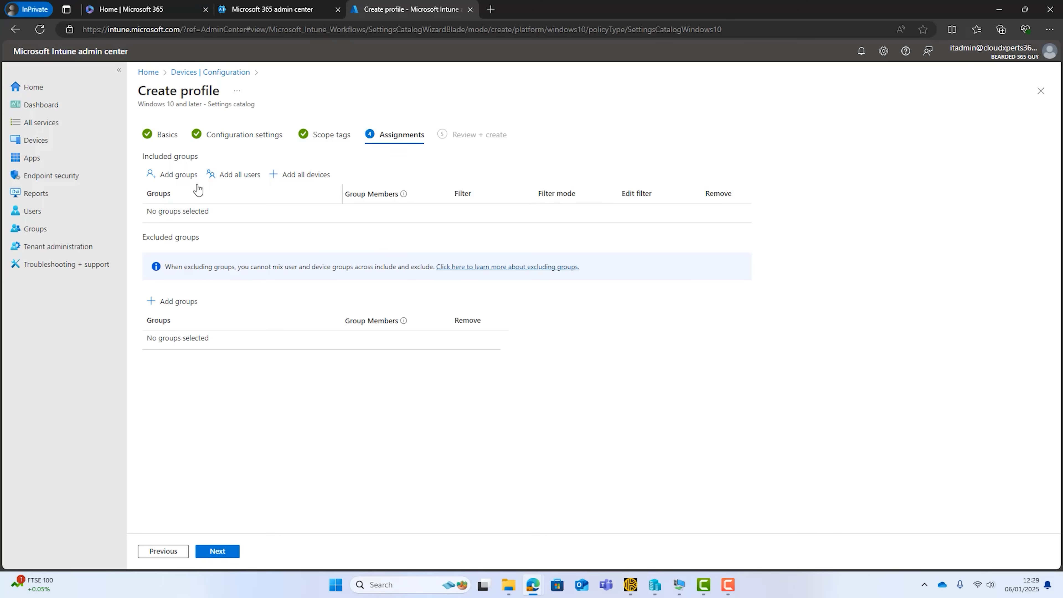
{"action": "left_click", "coordinate": [302, 180]}
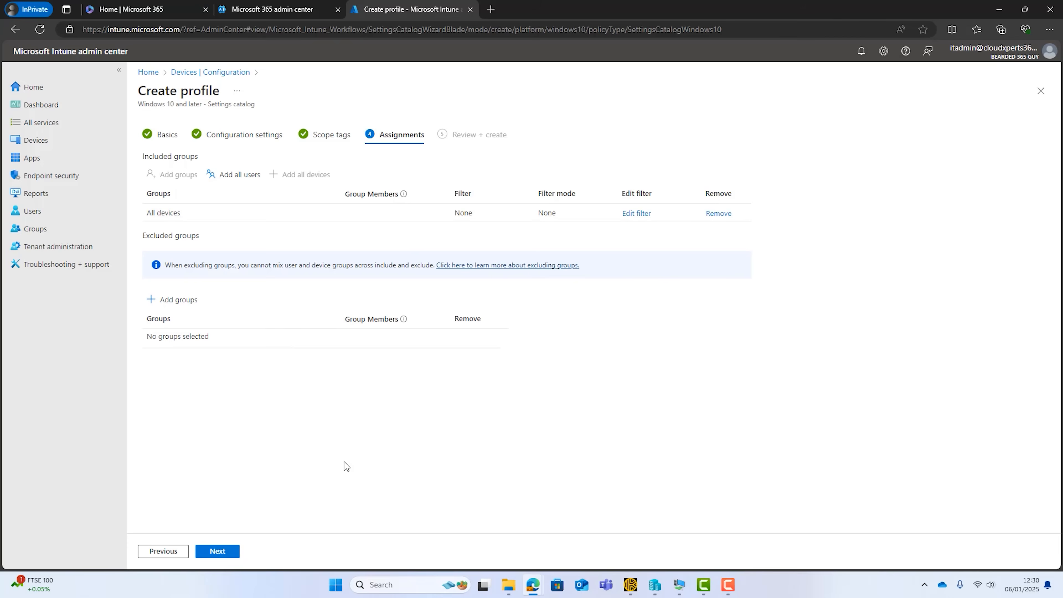
{"action": "left_click", "coordinate": [225, 553]}
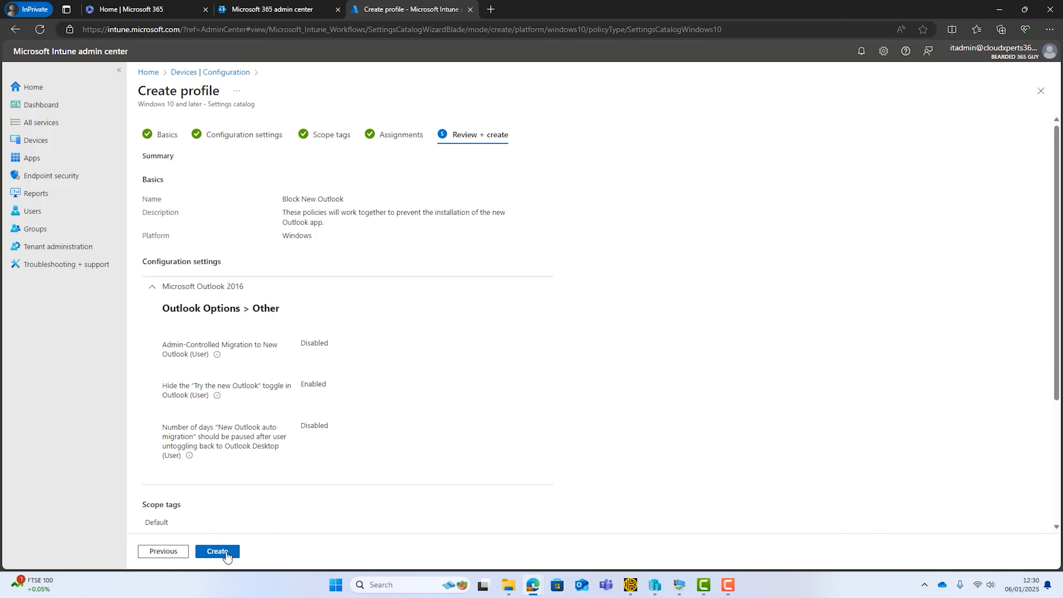
{"action": "left_click", "coordinate": [226, 552]}
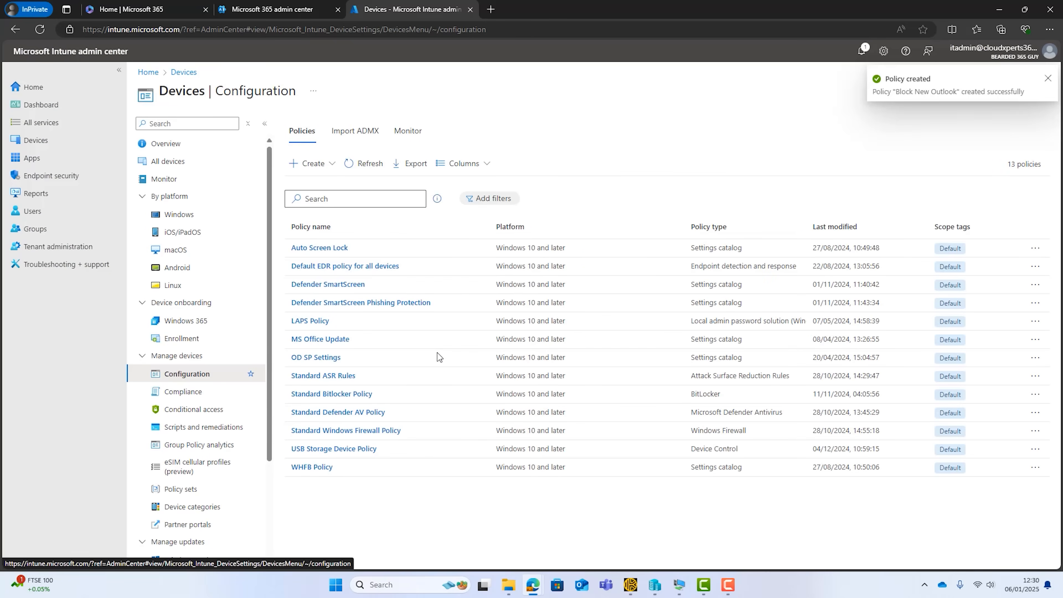